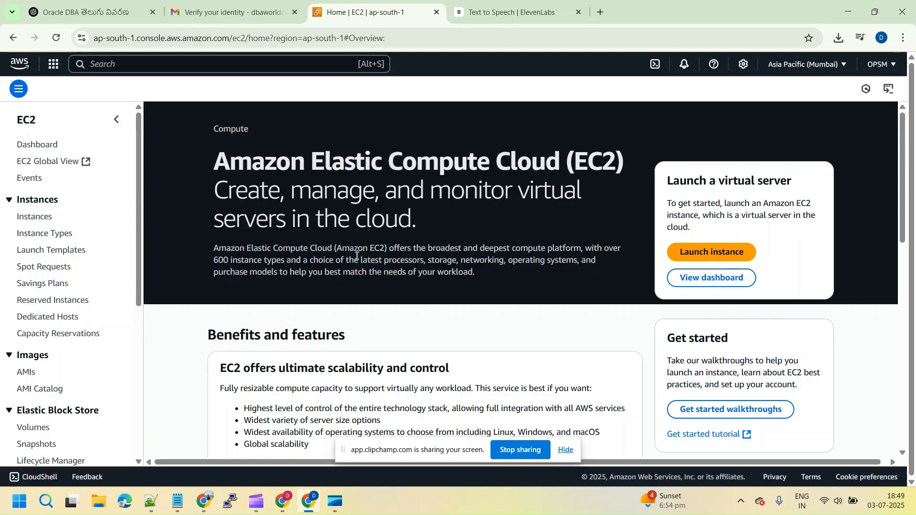
Find the EC2 service, start launching a new instance, and dismiss the walkthrough message
click(147, 65)
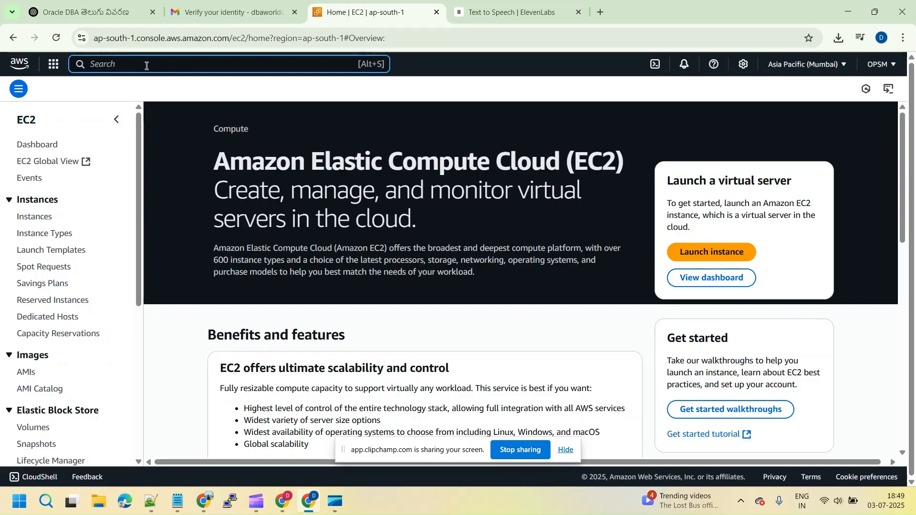
text(ec2)
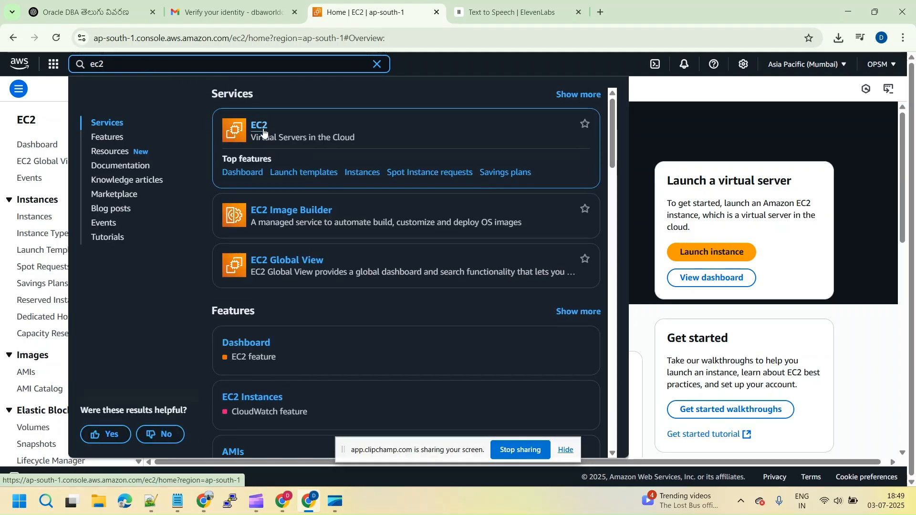
click(263, 128)
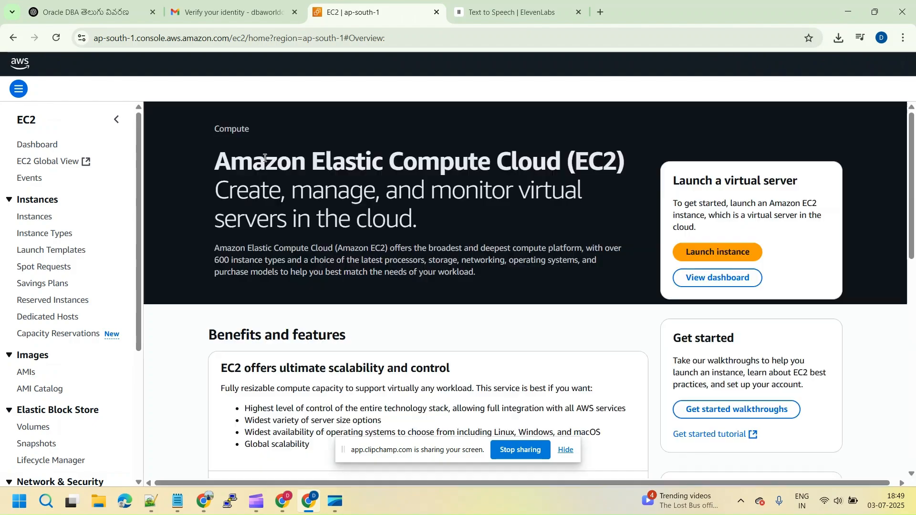
click(681, 248)
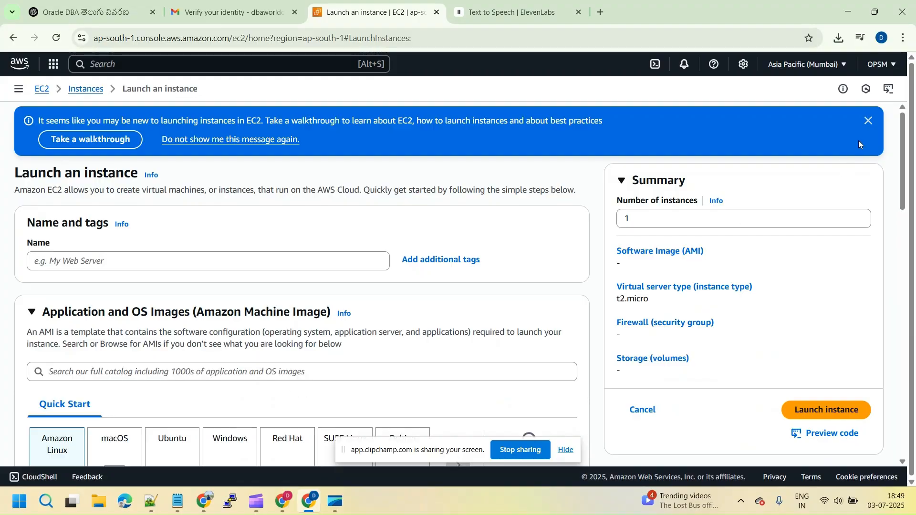
click(868, 123)
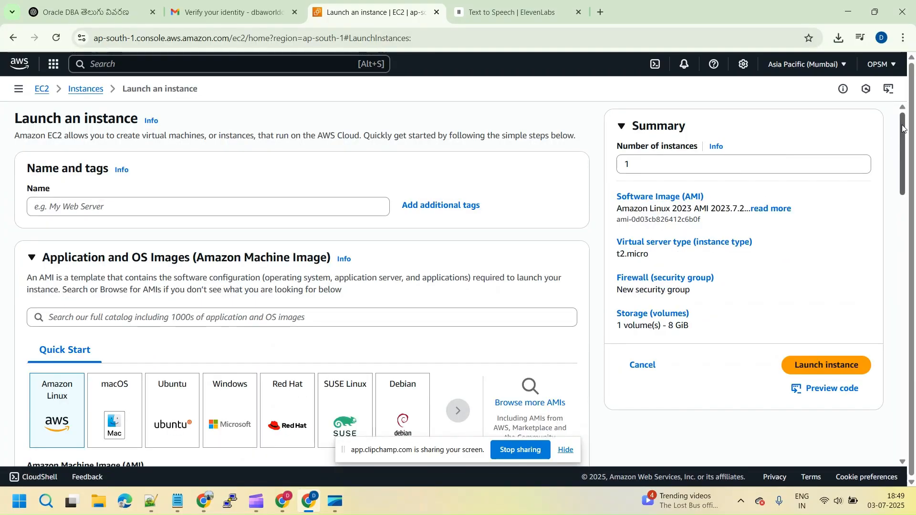
Browse more machine images for the instance and search the Community AMIs for "ol7"
scroll(906, 128, down, 3)
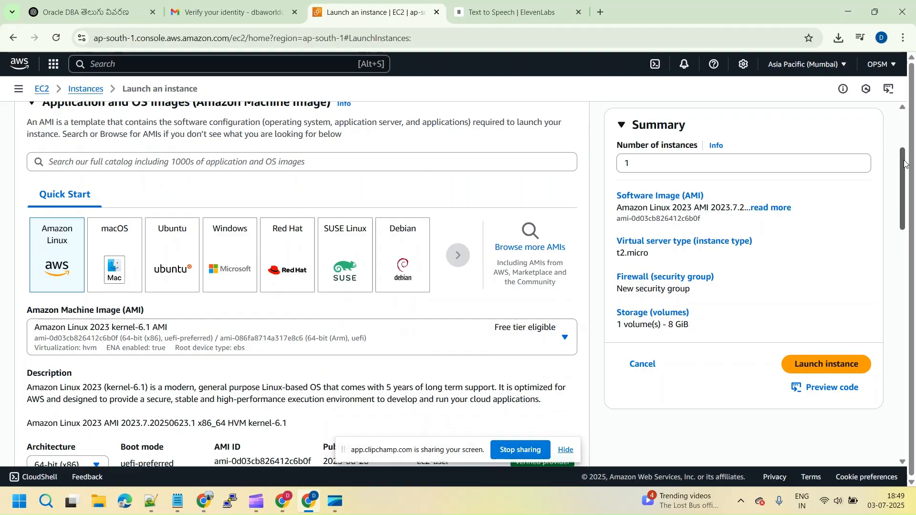
click(544, 249)
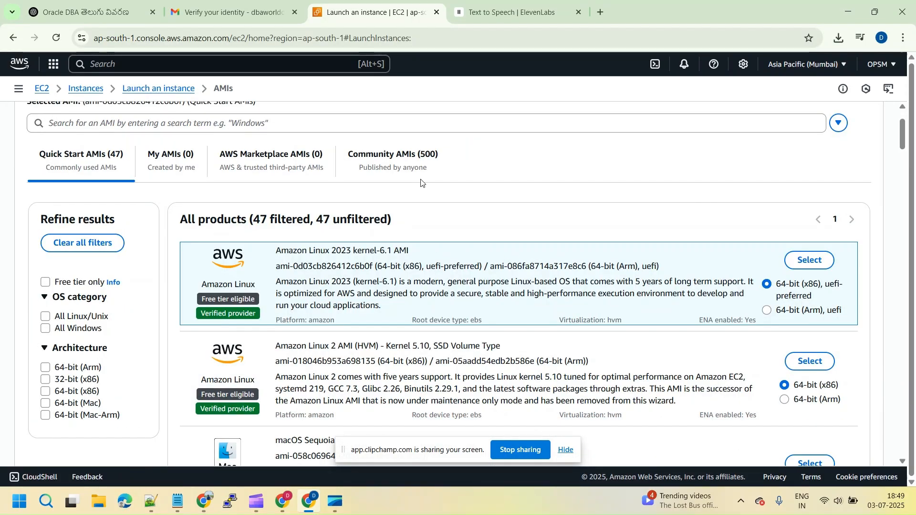
click(902, 110)
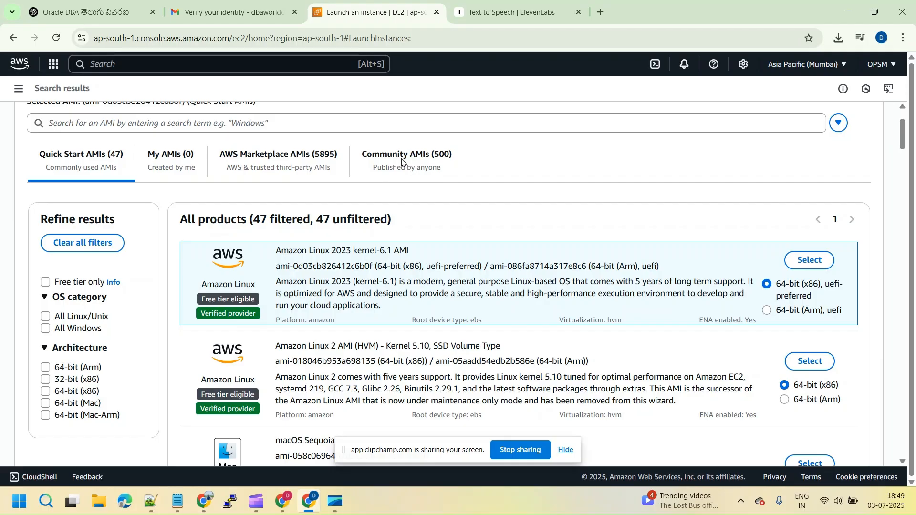
click(402, 161)
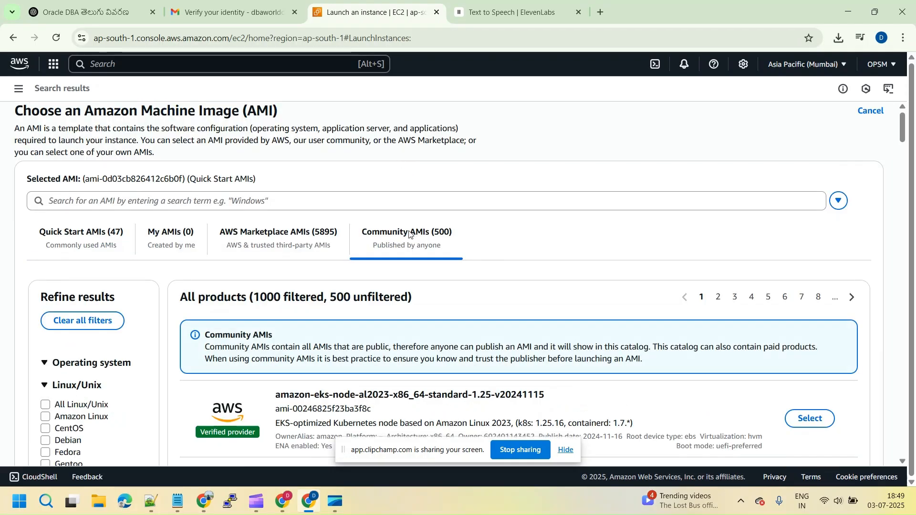
click(329, 202)
text(ol7)
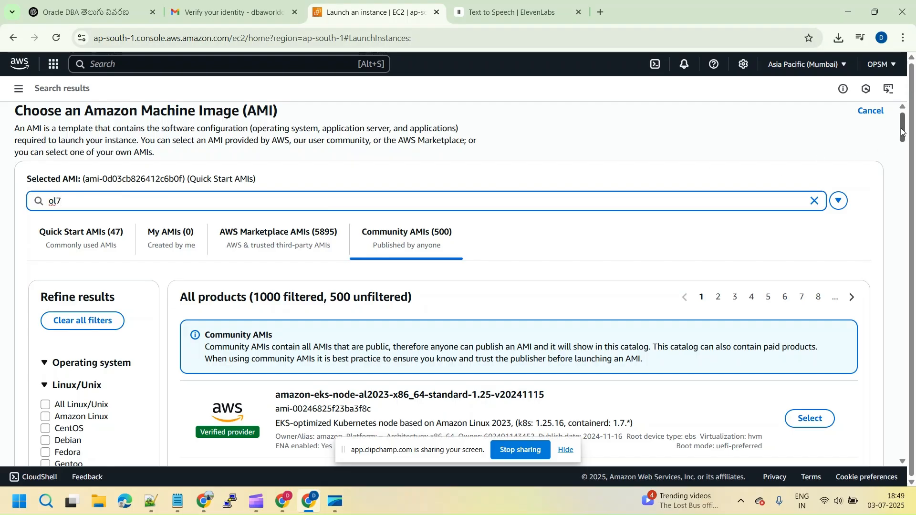
Review the community images and select the ProComputers Oracle Linux 7.9 x86_64 MINIMAL image published 2025-05-07
mouse_move(903, 133)
mouse_down()
mouse_move(901, 143)
mouse_move(902, 131)
mouse_up()
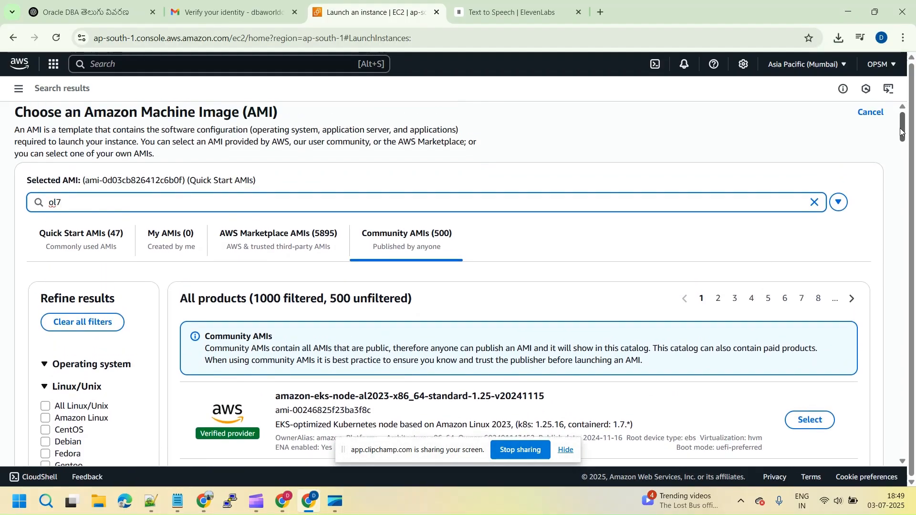
drag(901, 132, 902, 143)
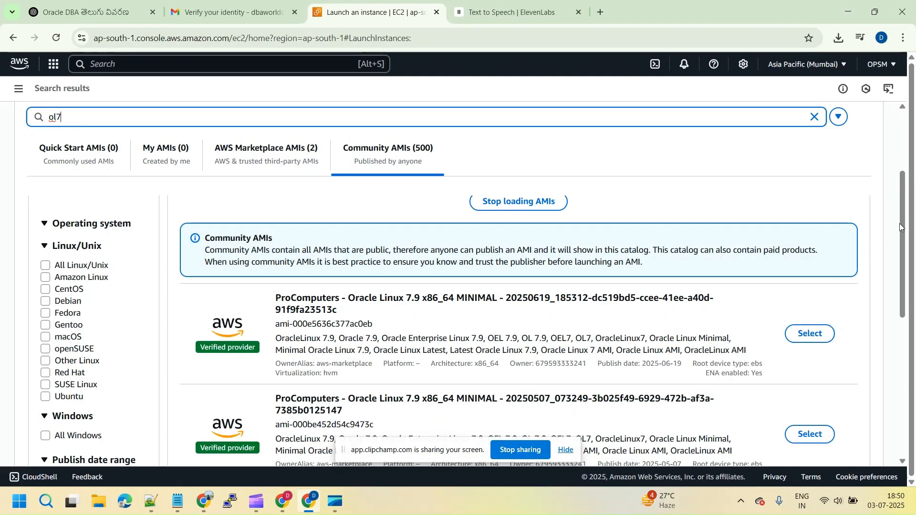
drag(900, 223, 903, 240)
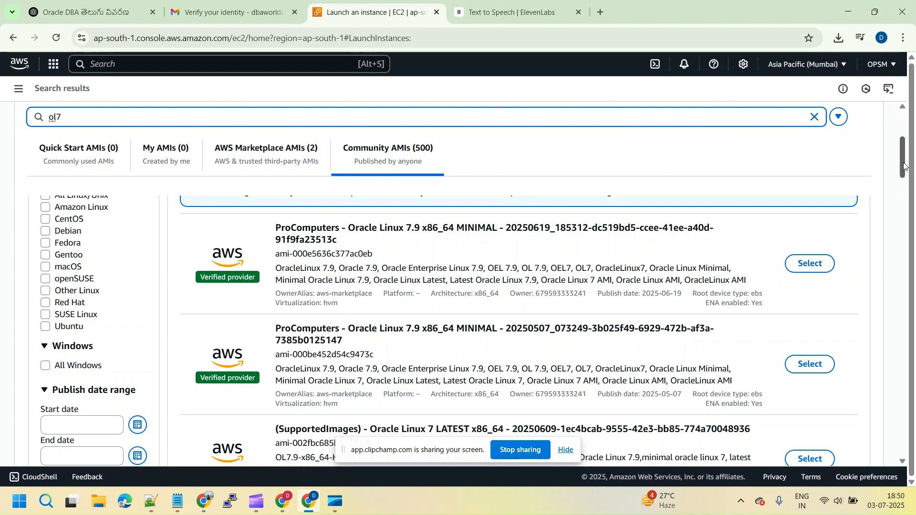
drag(904, 165, 900, 191)
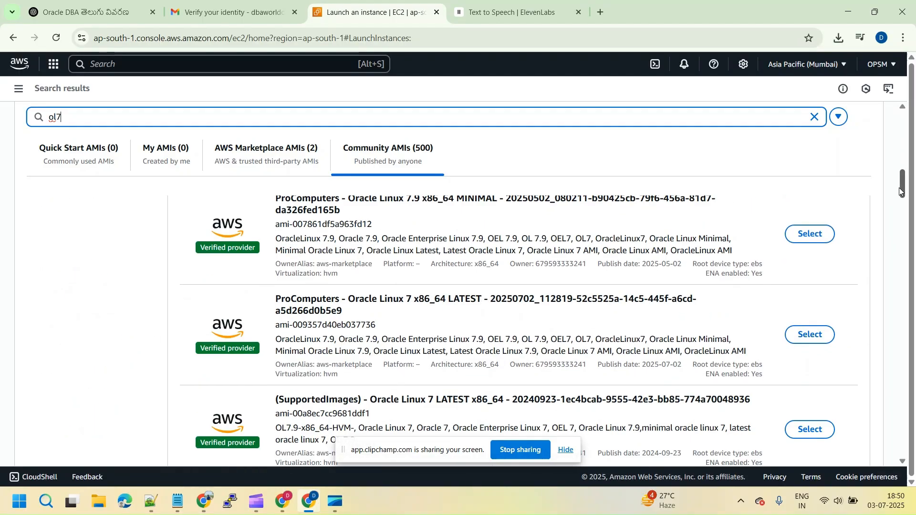
click(902, 133)
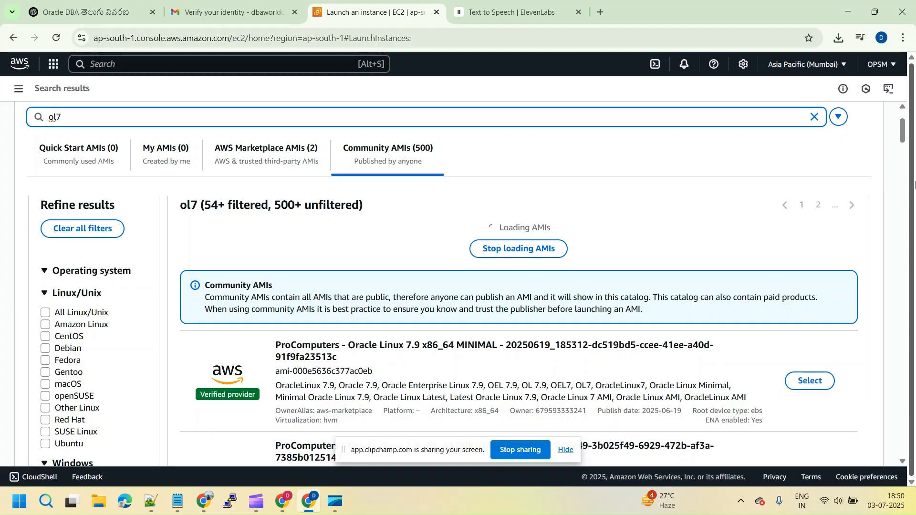
drag(903, 126, 905, 135)
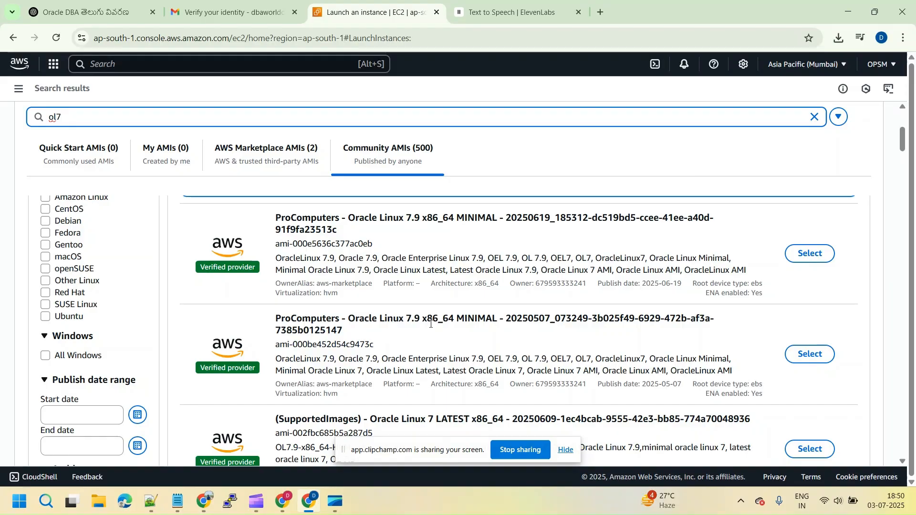
click(801, 358)
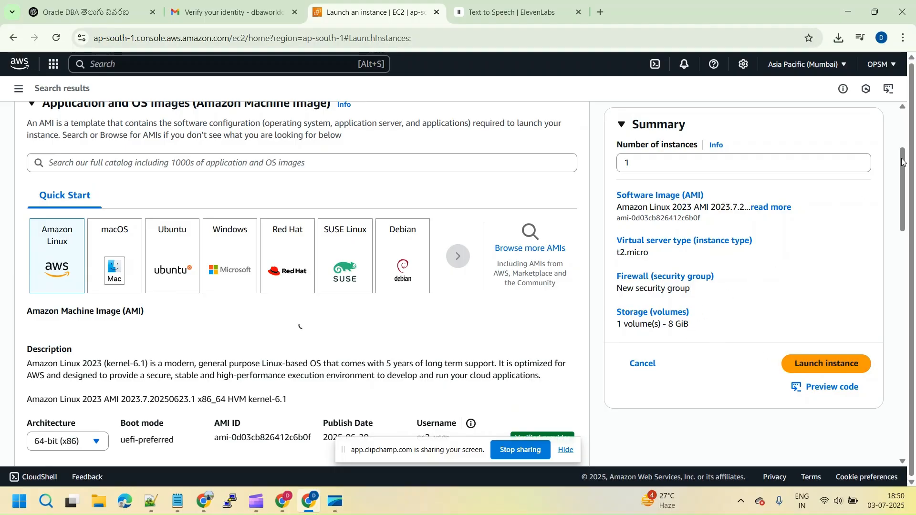
Set the instance type to t2.medium
drag(902, 162, 902, 233)
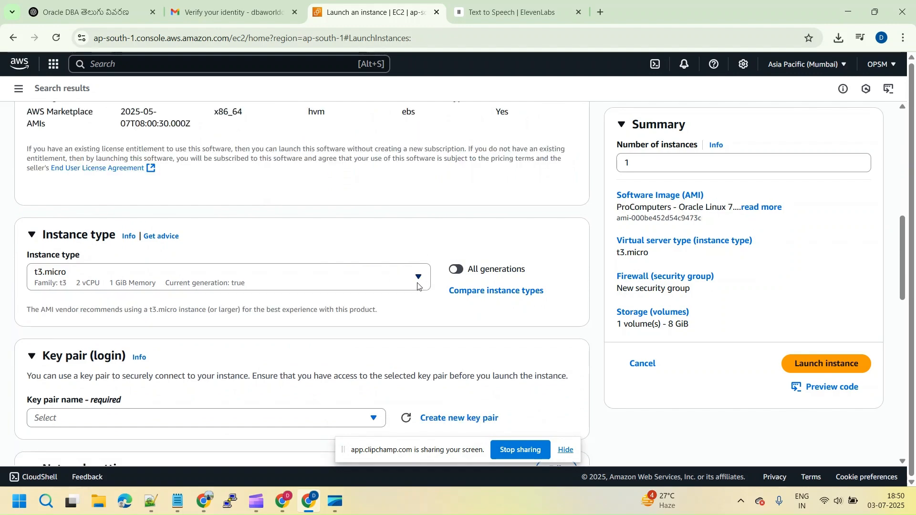
click(418, 285)
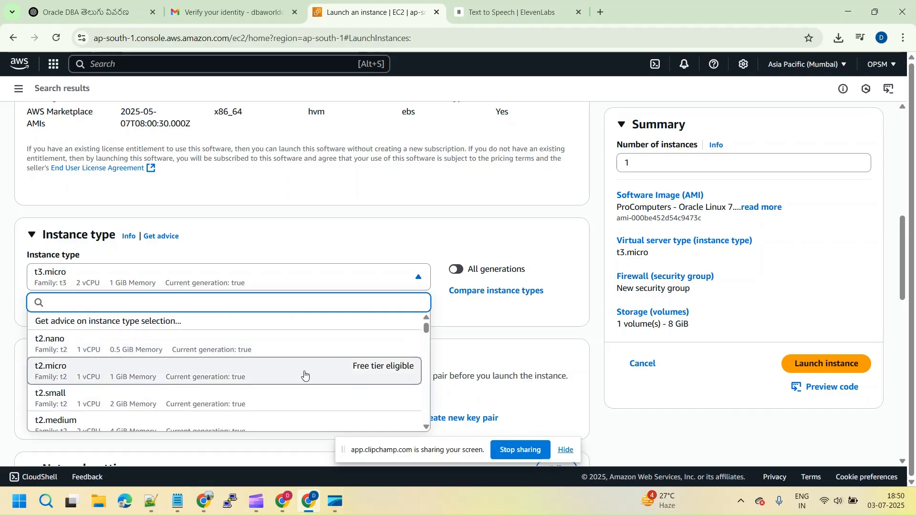
click(426, 431)
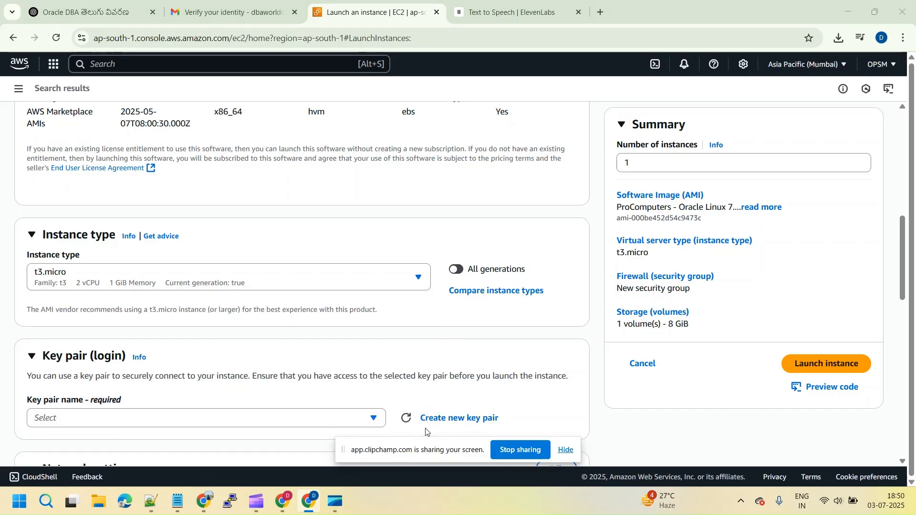
click(418, 283)
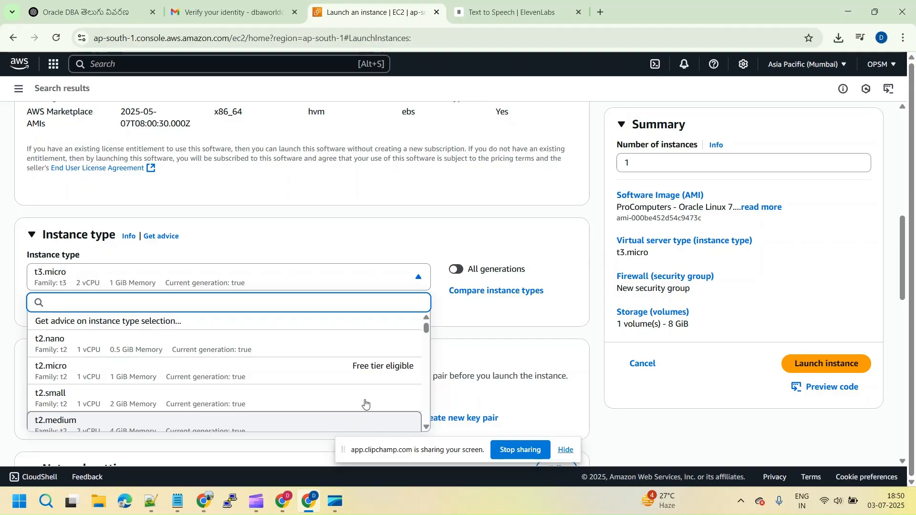
click(414, 420)
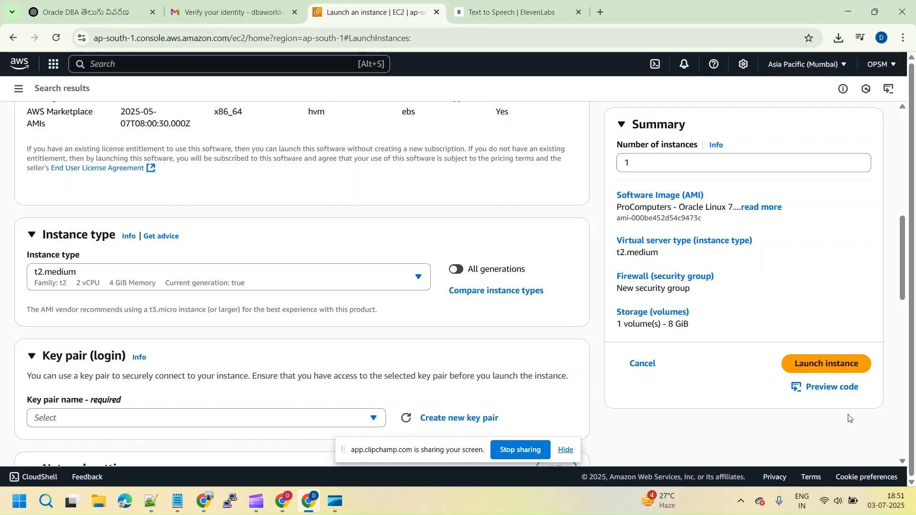
Create an RSA key pair named mykey with the .ppk private key format for logging in to the instance
scroll(903, 464, down, 4)
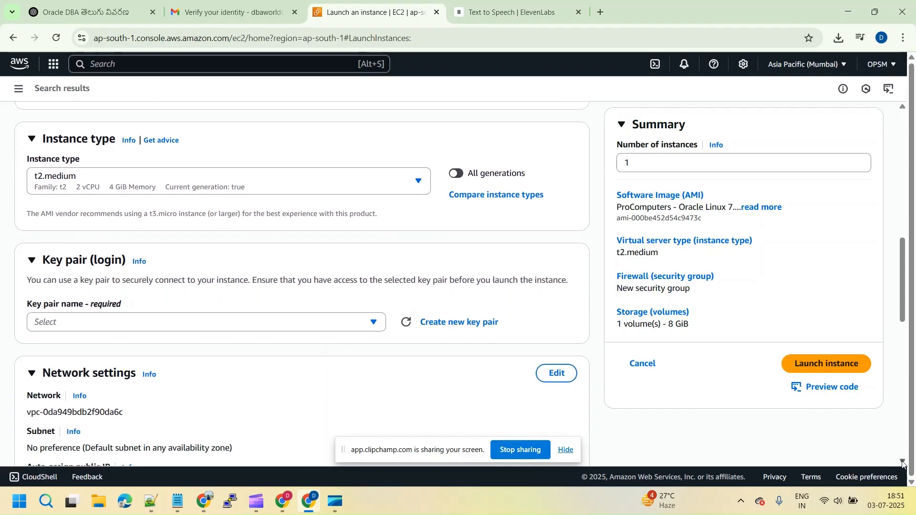
click(375, 229)
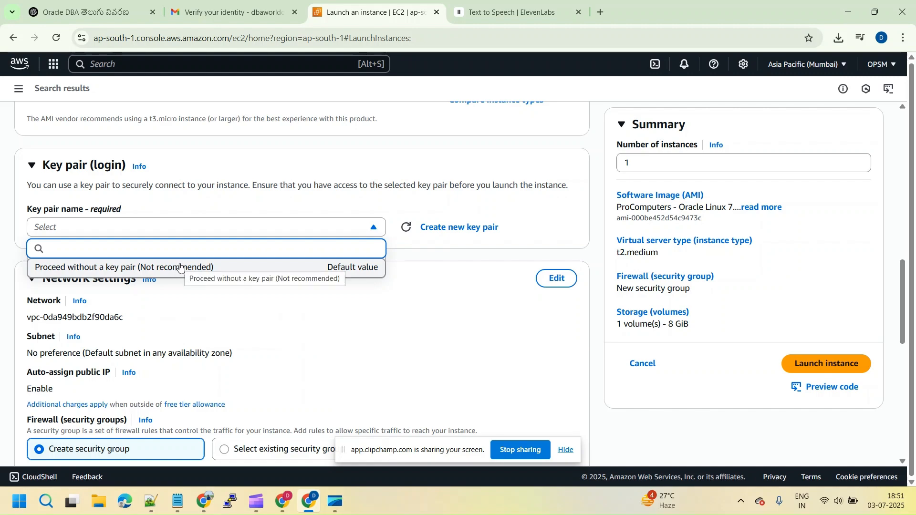
click(461, 228)
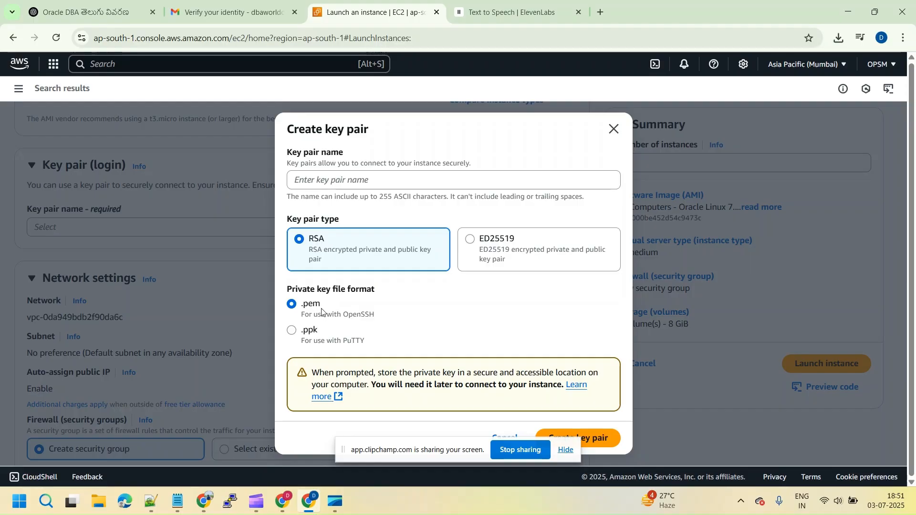
click(292, 331)
click(565, 450)
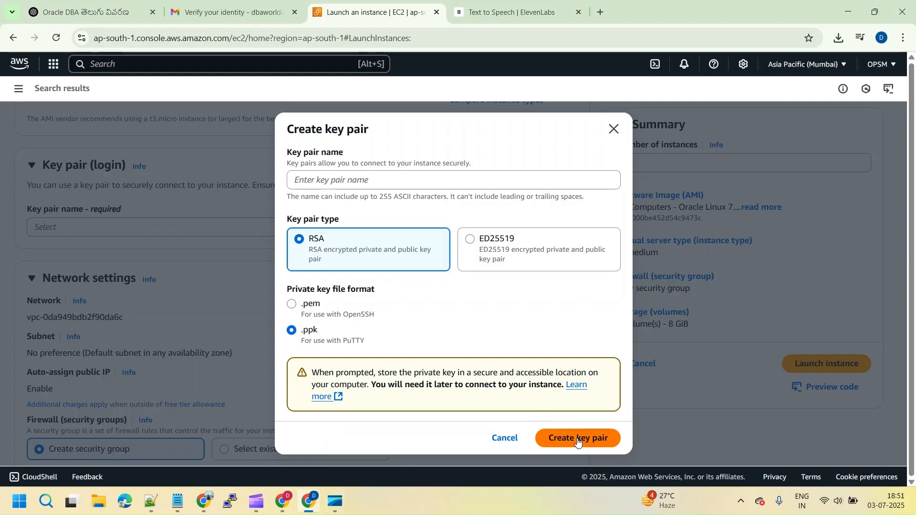
click(577, 442)
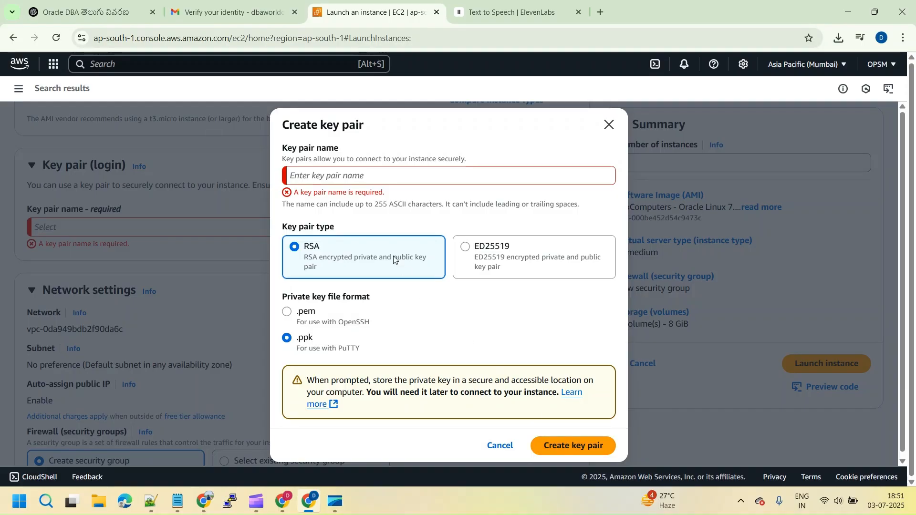
click(347, 178)
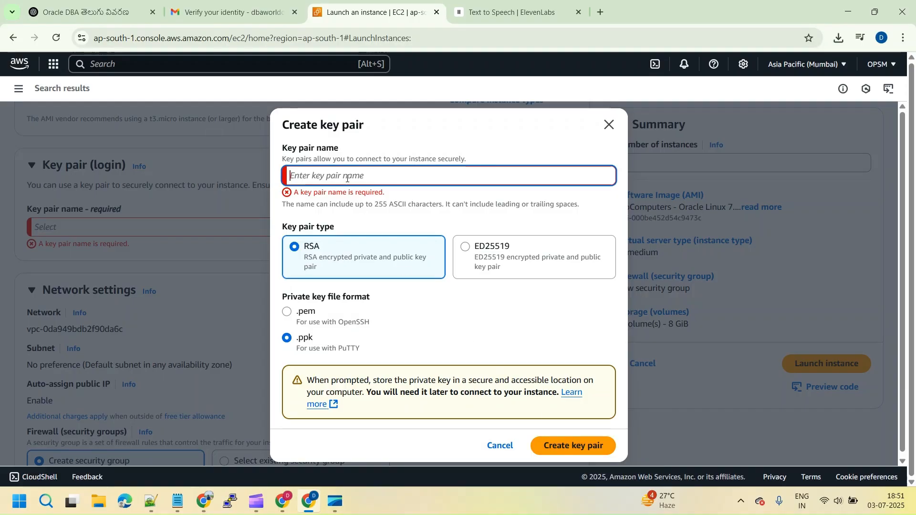
text(mykey)
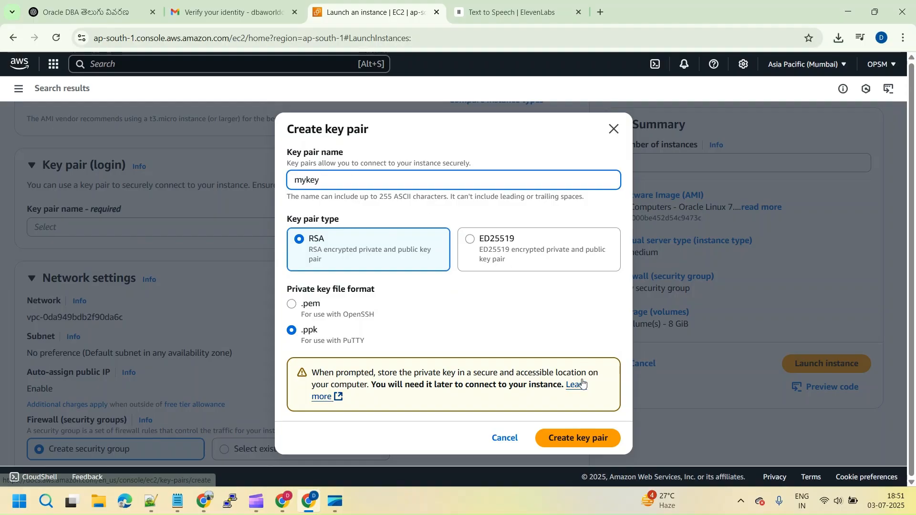
click(587, 445)
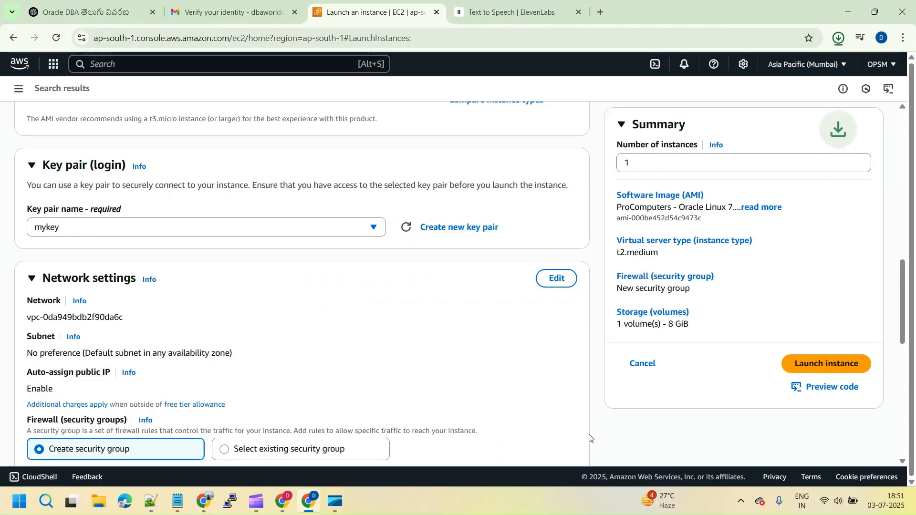
In the network settings, keep the new security group's SSH traffic source as Anywhere (0.0.0.0/0)
scroll(904, 462, down, 4)
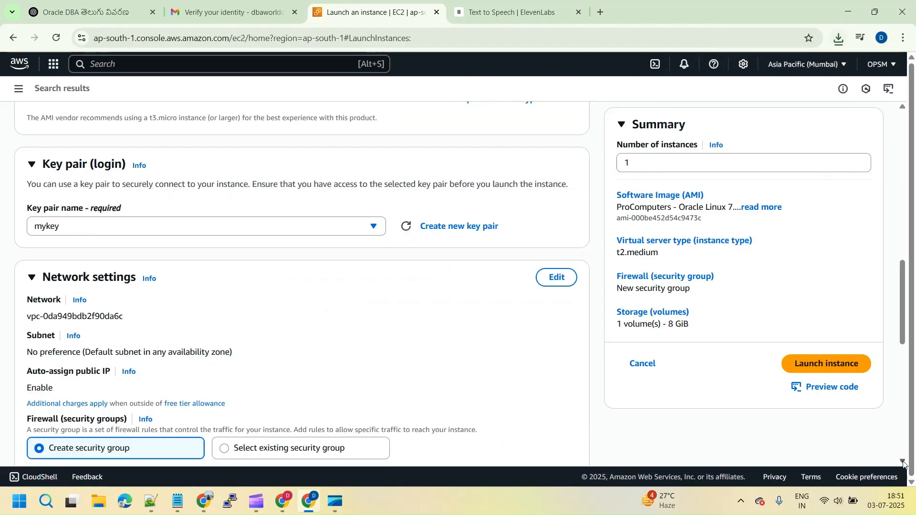
scroll(904, 463, down, 2)
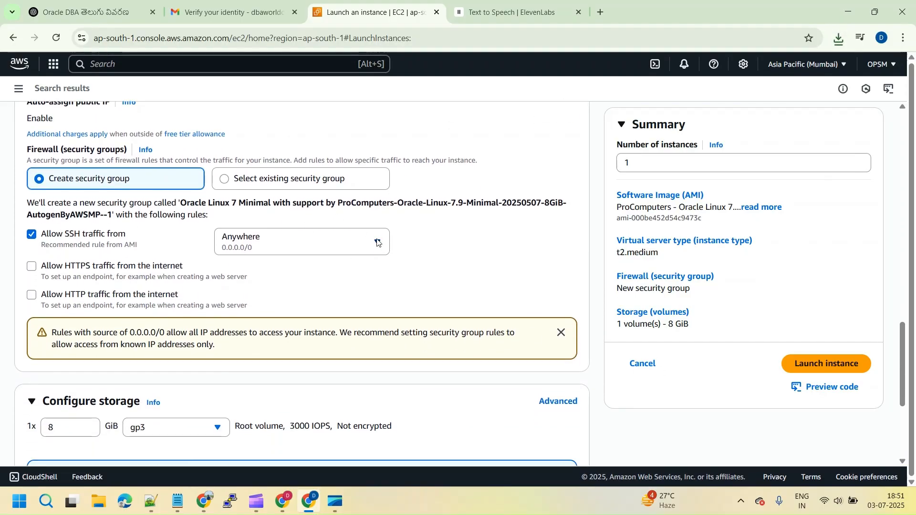
click(377, 242)
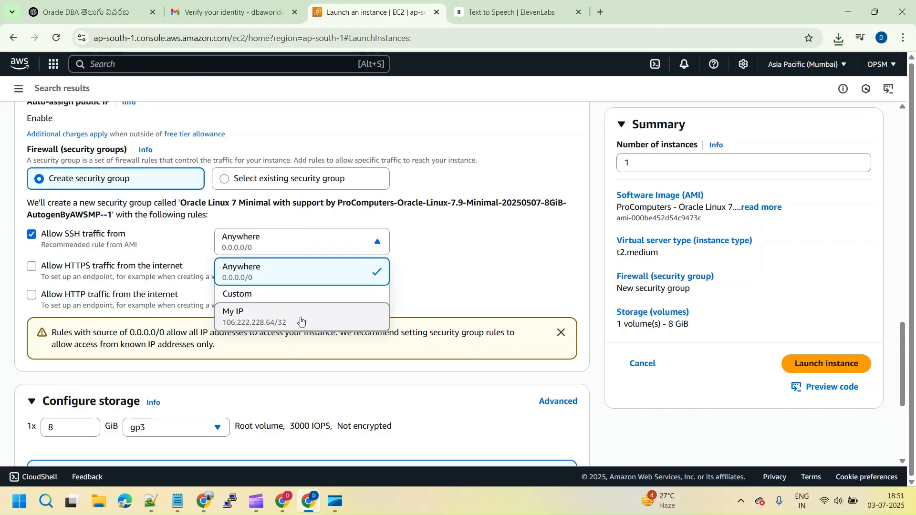
click(276, 275)
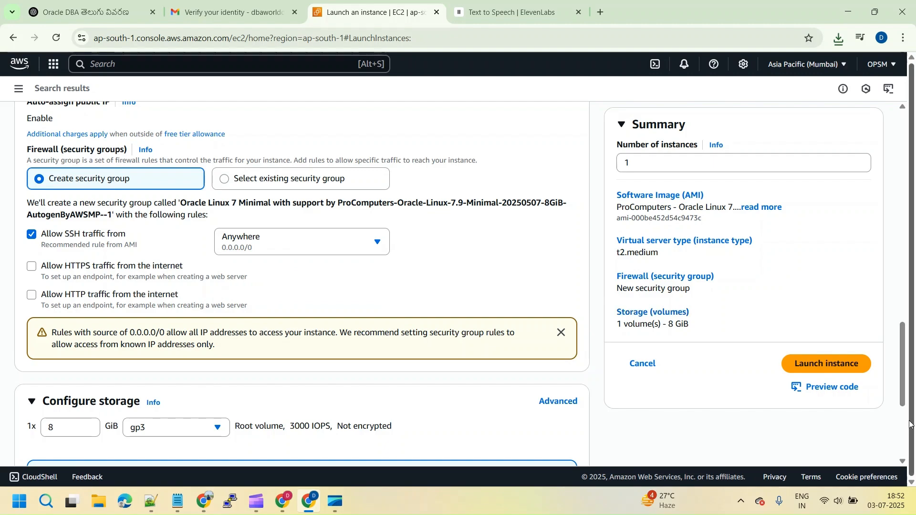
scroll(903, 462, down, 3)
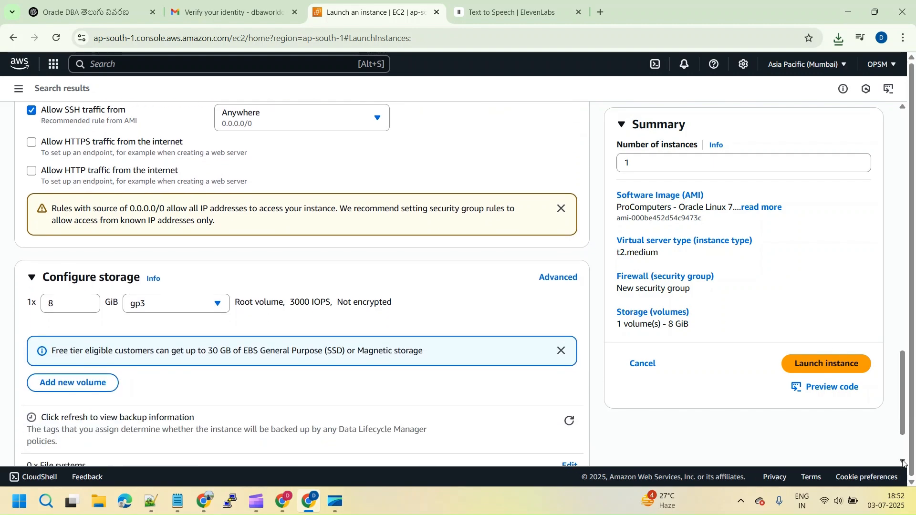
Set the gp3 root volume size to 30 GiB in the storage configuration
scroll(903, 462, down, 1)
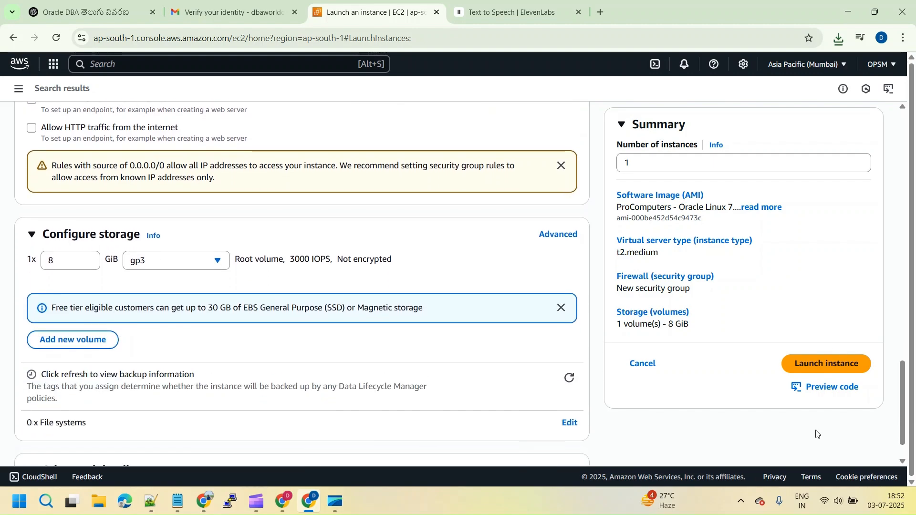
click(82, 262)
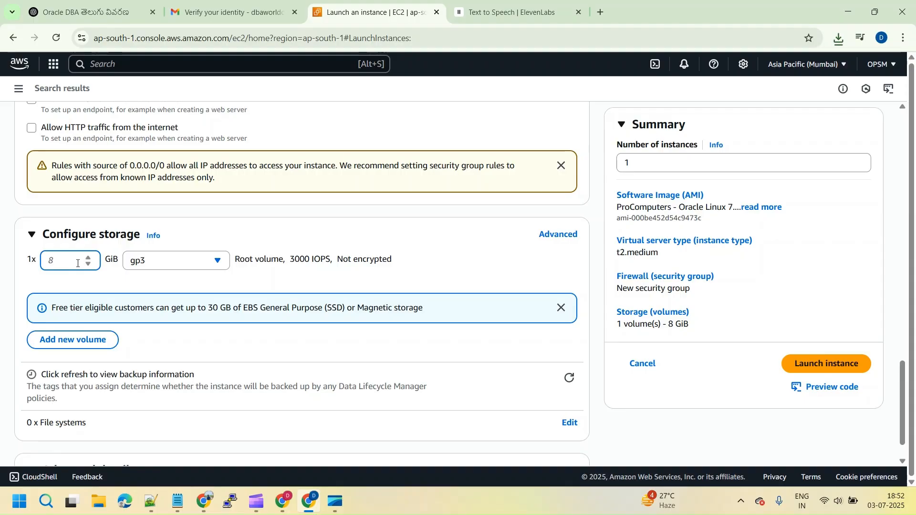
text(30)
click(903, 461)
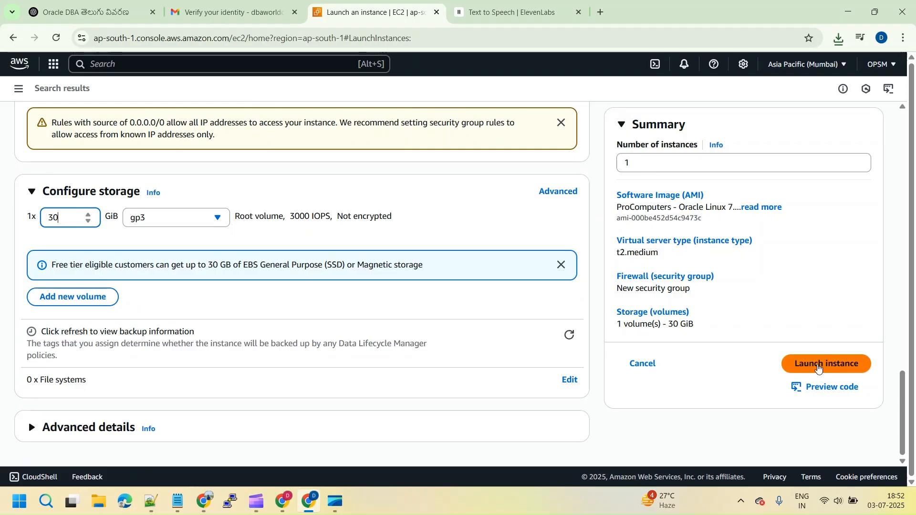
Name the instance oracle and launch it
click(905, 155)
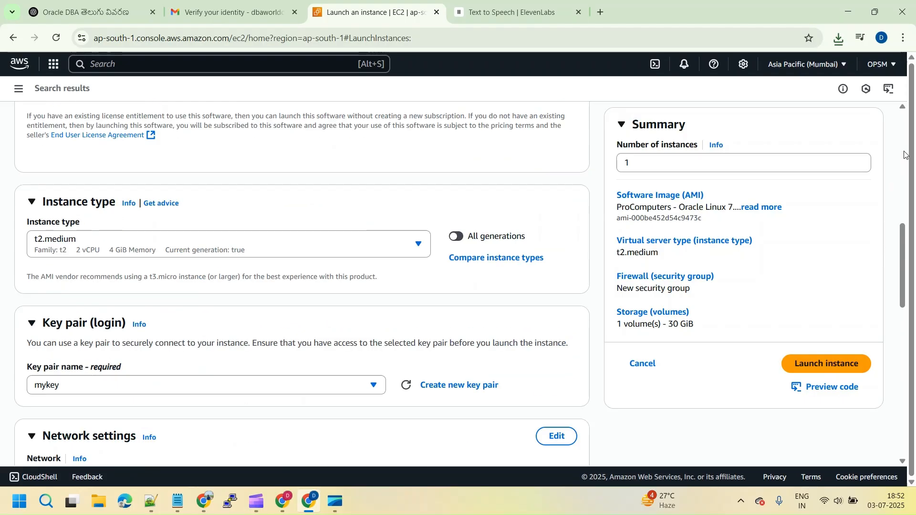
click(905, 155)
drag(906, 155, 897, 132)
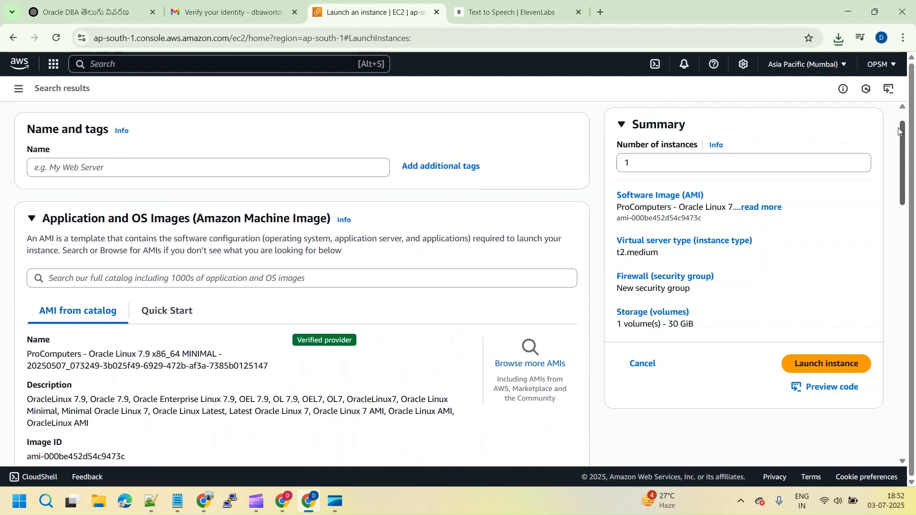
click(69, 175)
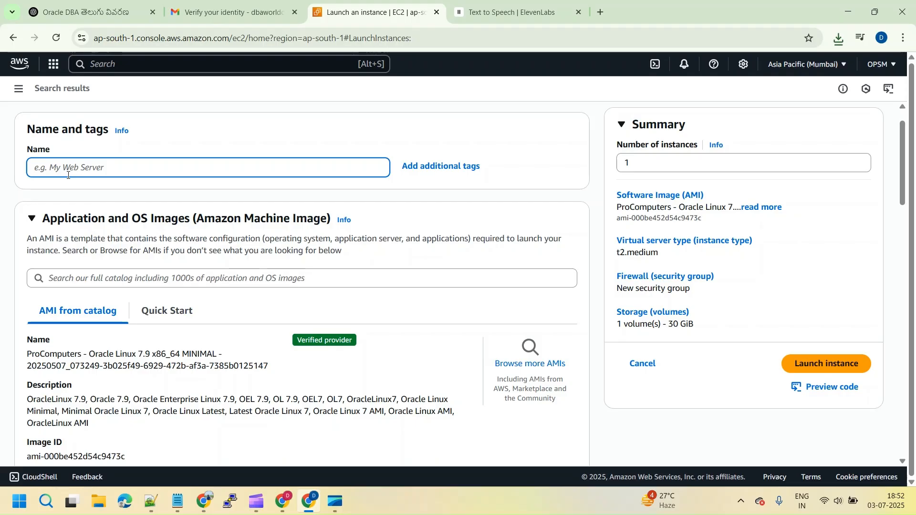
text(oracle)
click(825, 365)
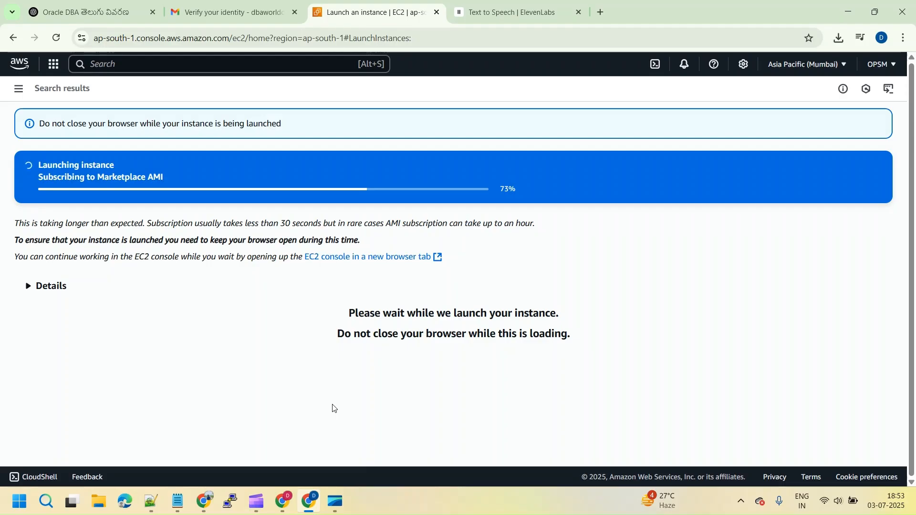
Switch to PuTTY and expand its SSH authentication settings, then return to the instance launch page in the browser
click(230, 501)
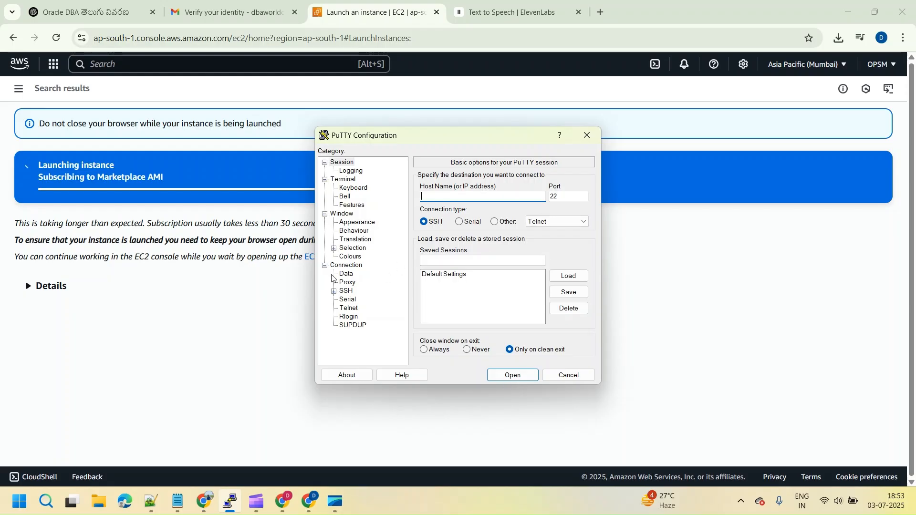
click(334, 291)
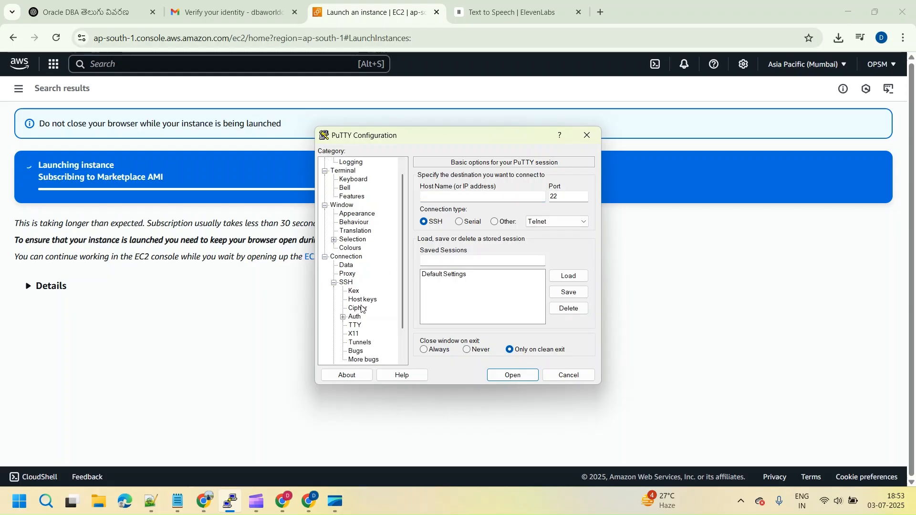
click(342, 317)
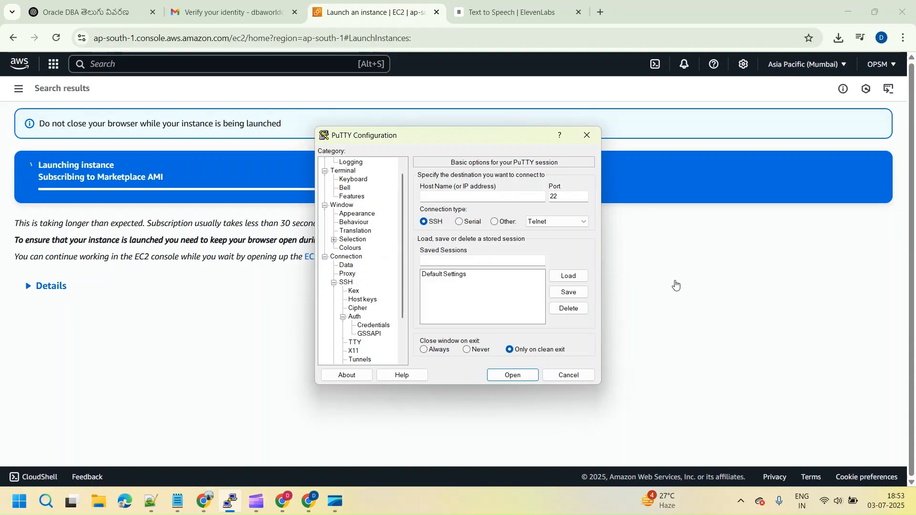
click(676, 285)
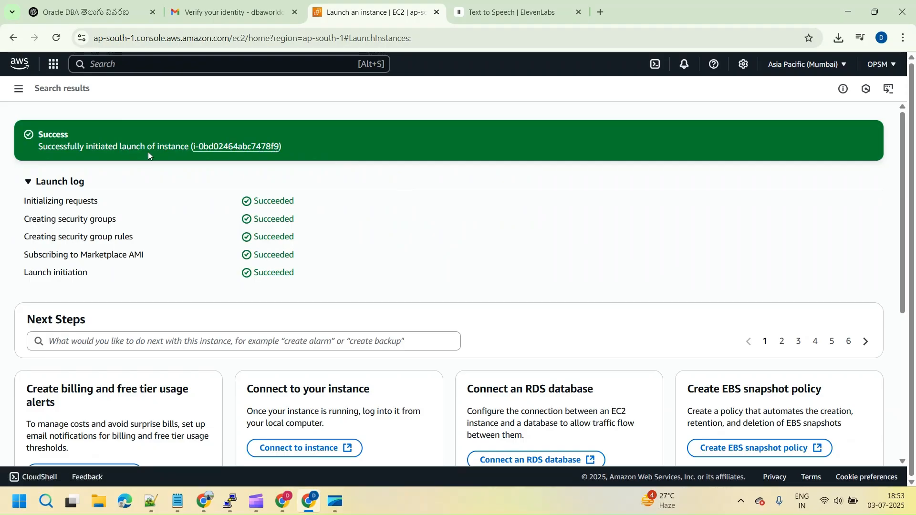
Copy the public IPv4 address 43.205.207.26 from the launched instance's details and enter it as the host name in PuTTY
click(228, 149)
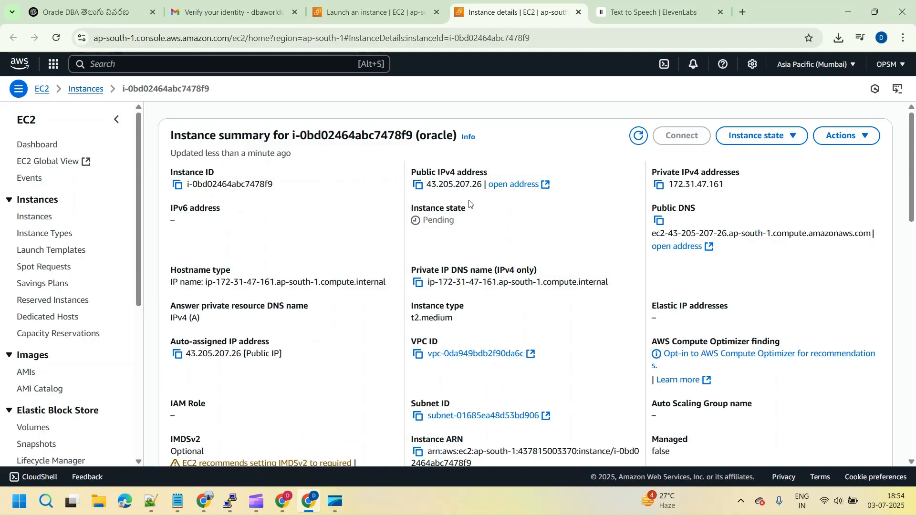
click(418, 186)
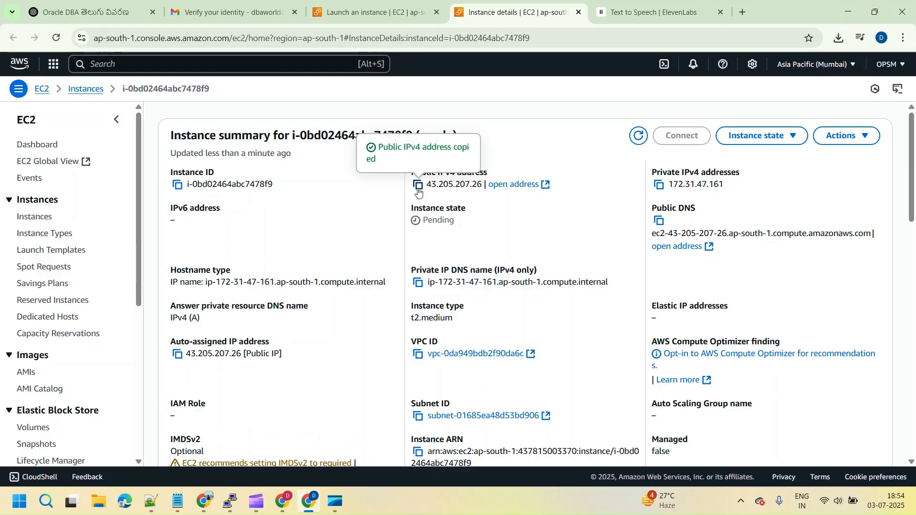
click(231, 500)
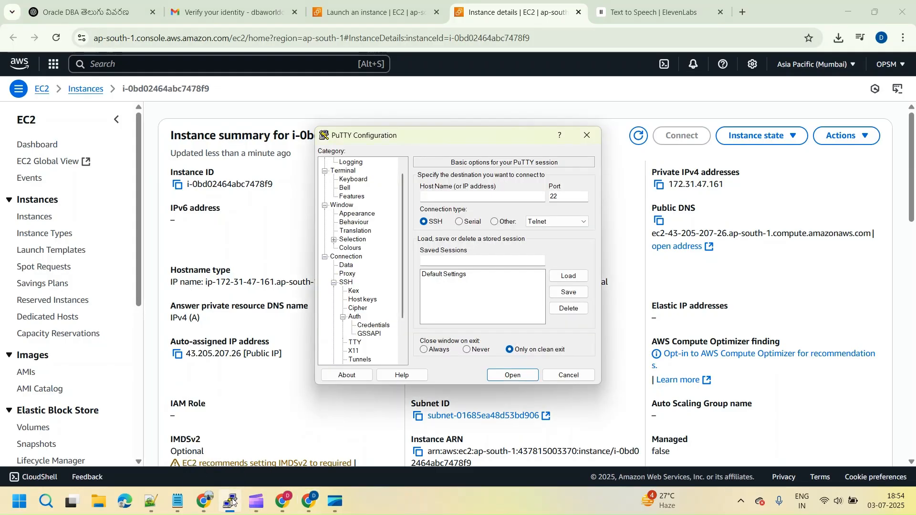
click(432, 199)
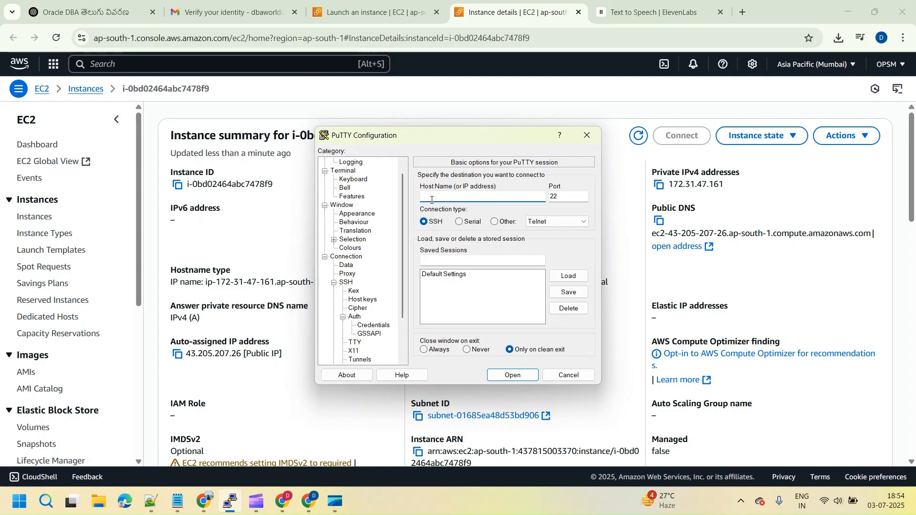
key(ctrl+v)
In the SSH authentication credentials, choose mykey.ppk from the Downloads folder as the private key file
click(334, 283)
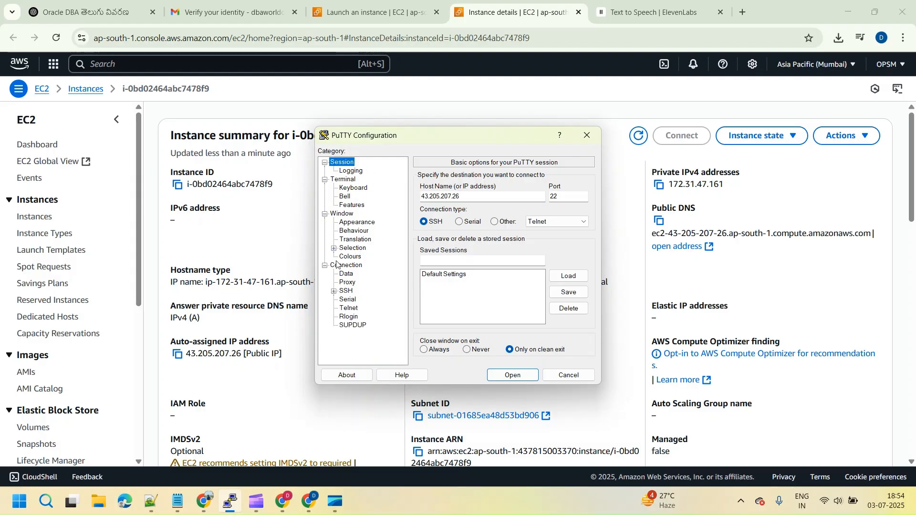
click(334, 291)
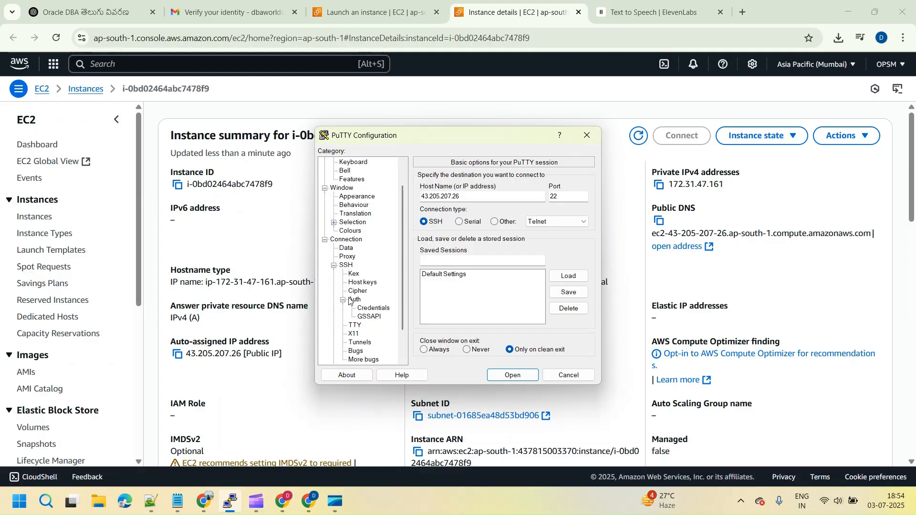
click(371, 308)
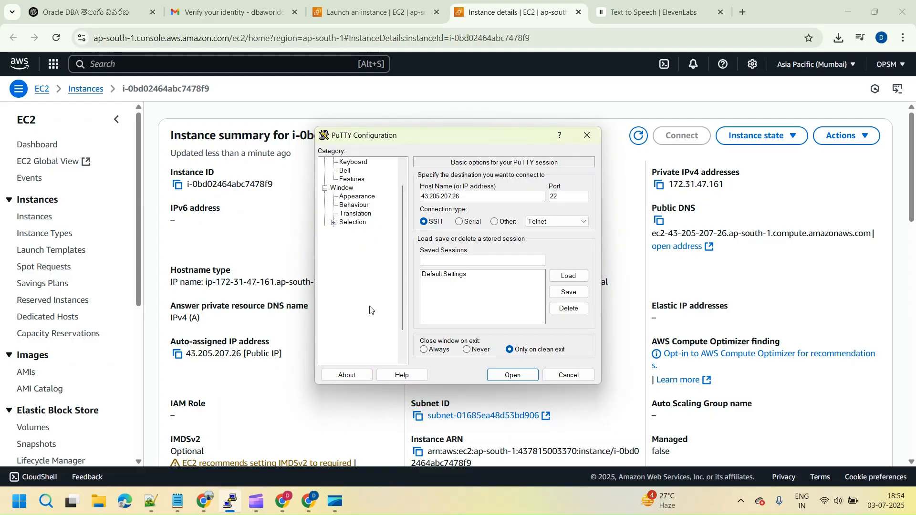
click(568, 197)
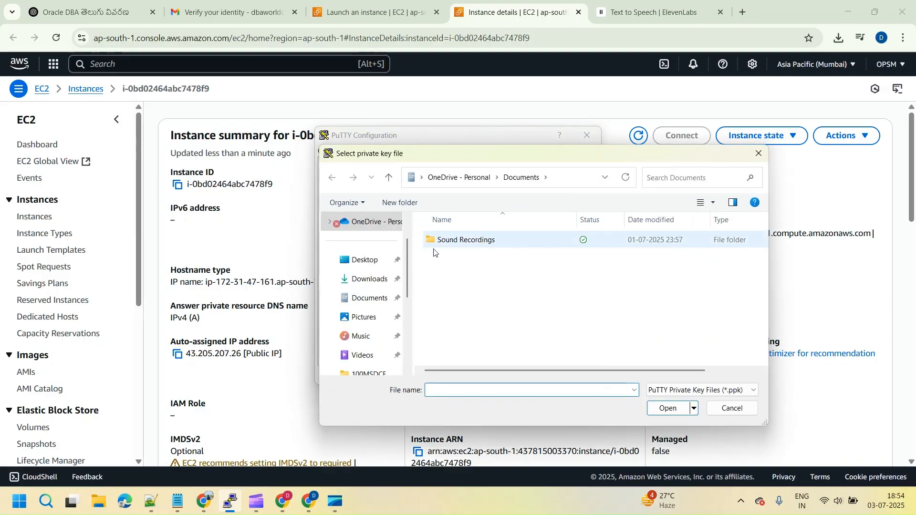
click(368, 279)
click(463, 255)
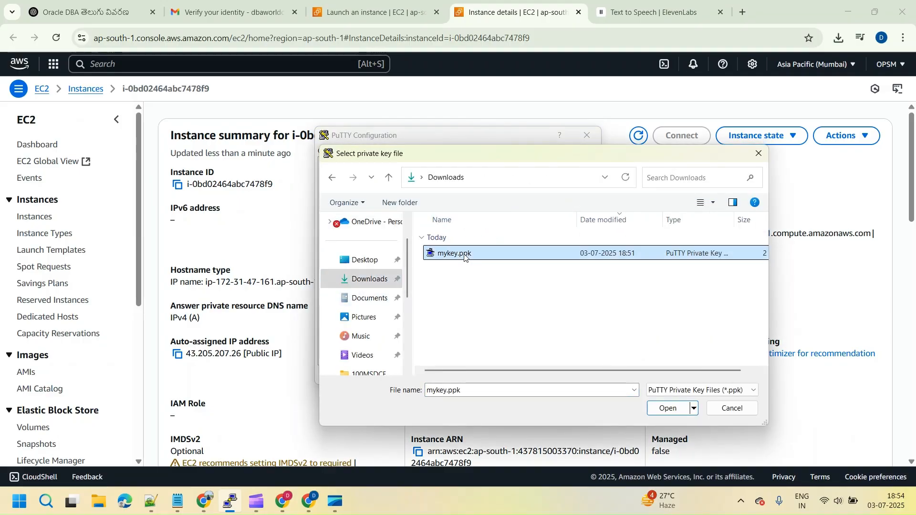
click(666, 409)
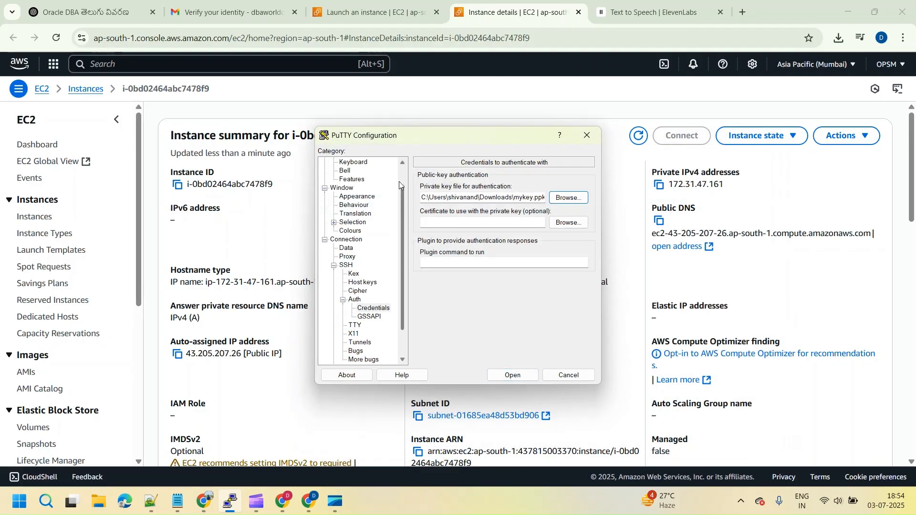
Open the SSH session to the instance and maximize the terminal window
scroll(398, 181, up, 1)
click(513, 375)
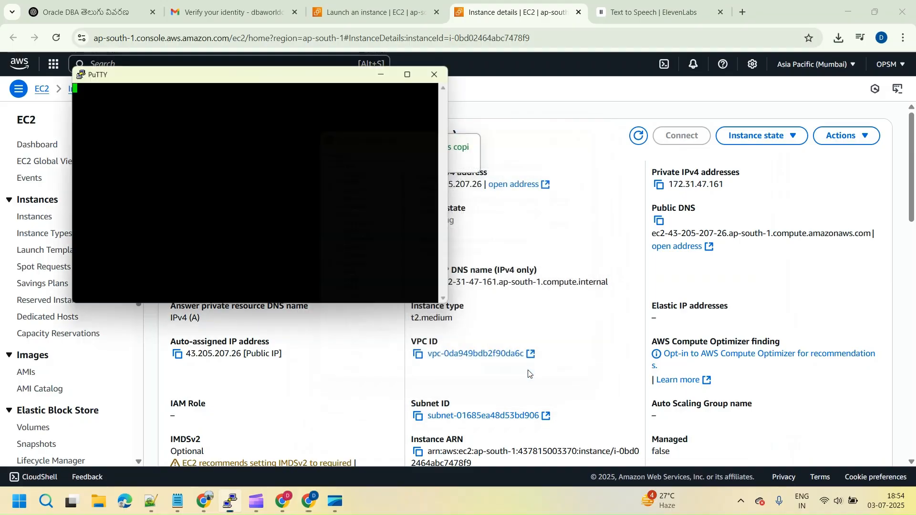
click(290, 335)
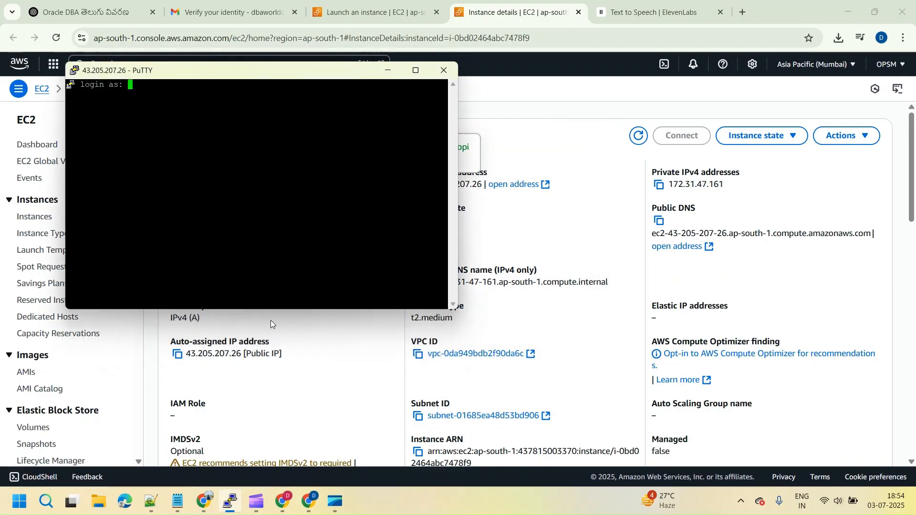
click(425, 73)
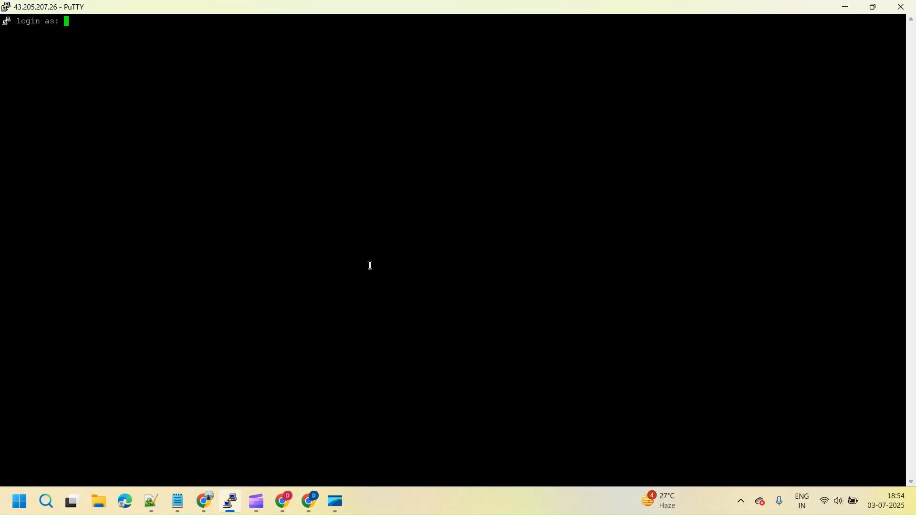
Log in to the instance as ec2-user
text(ec2-user)
key(Return)
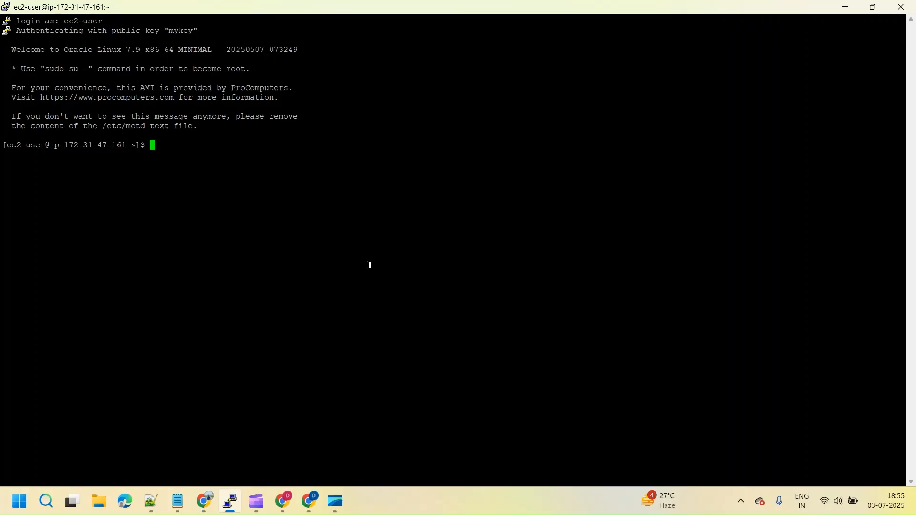
Run df -h and check the disk space line of the root filesystem /dev/xvda2
text(df -h)
key(Return)
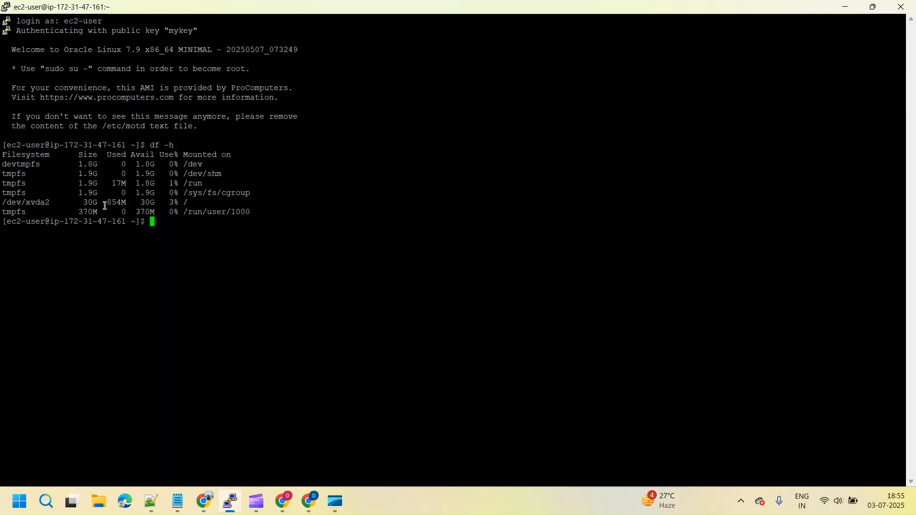
drag(5, 202, 189, 202)
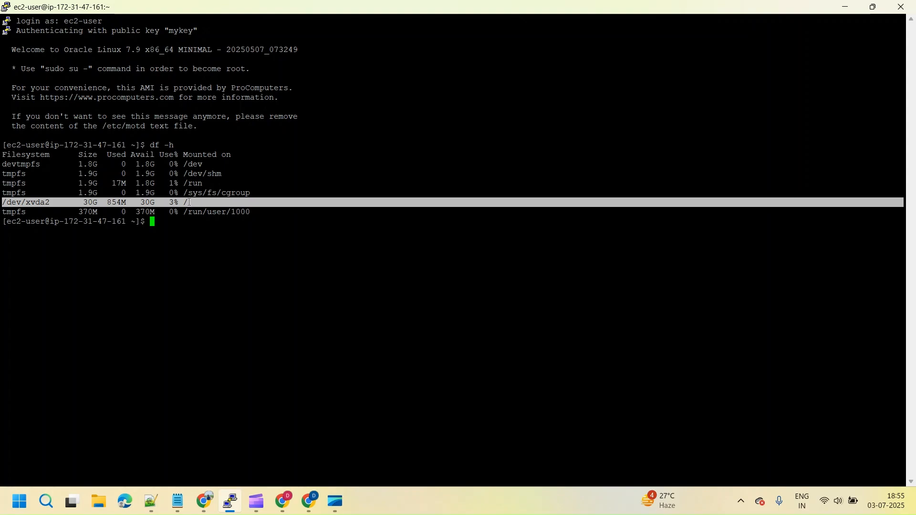
click(189, 202)
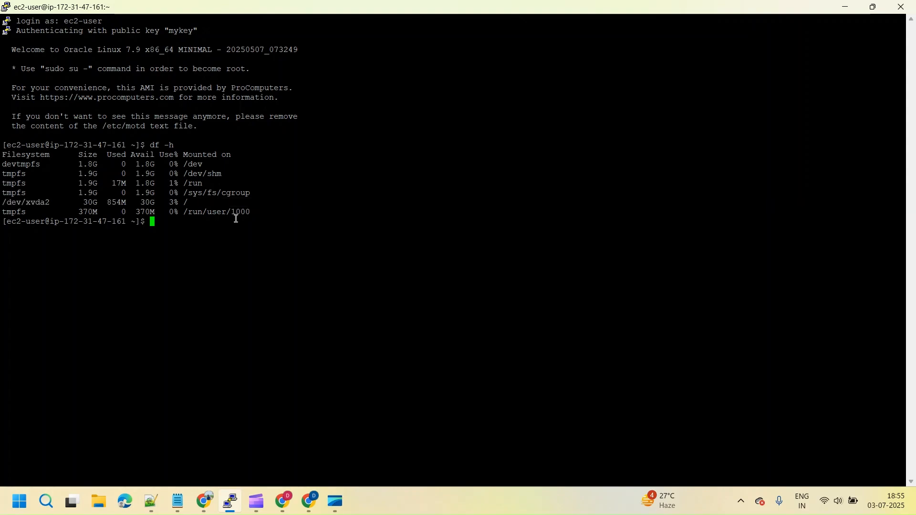